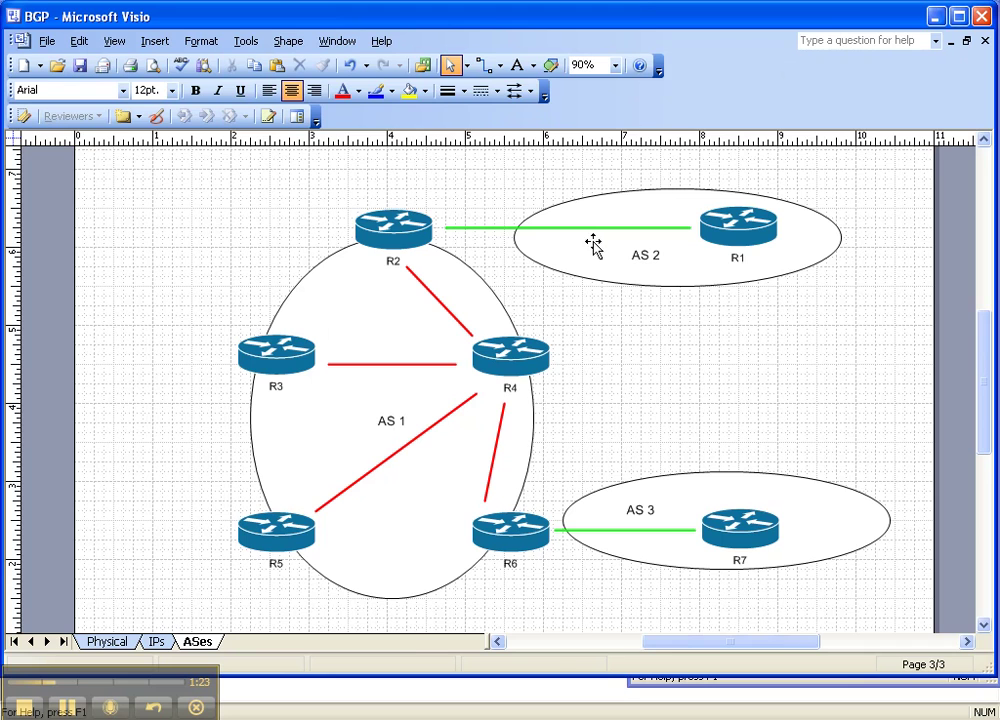
Minimize the Visio AS topology diagram to reveal the R2 session and send-community notes.
click(933, 14)
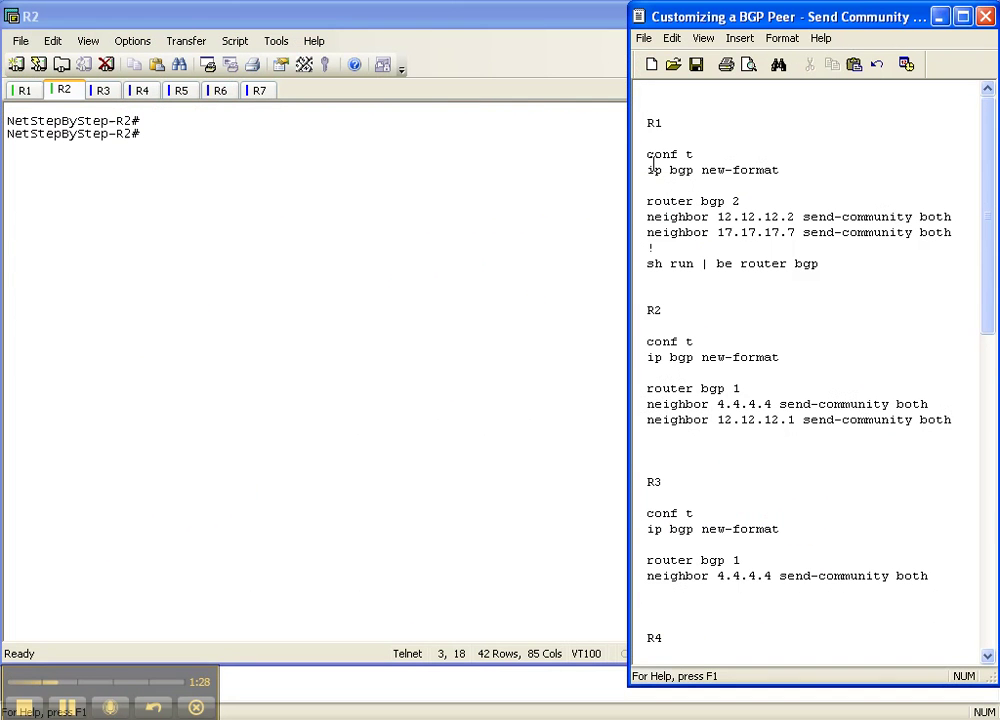
Copy R1's notes block (ip bgp new-format, send-community for 12.12.12.2 and 17.17.17.7) and switch to R1.
drag(648, 170, 783, 172)
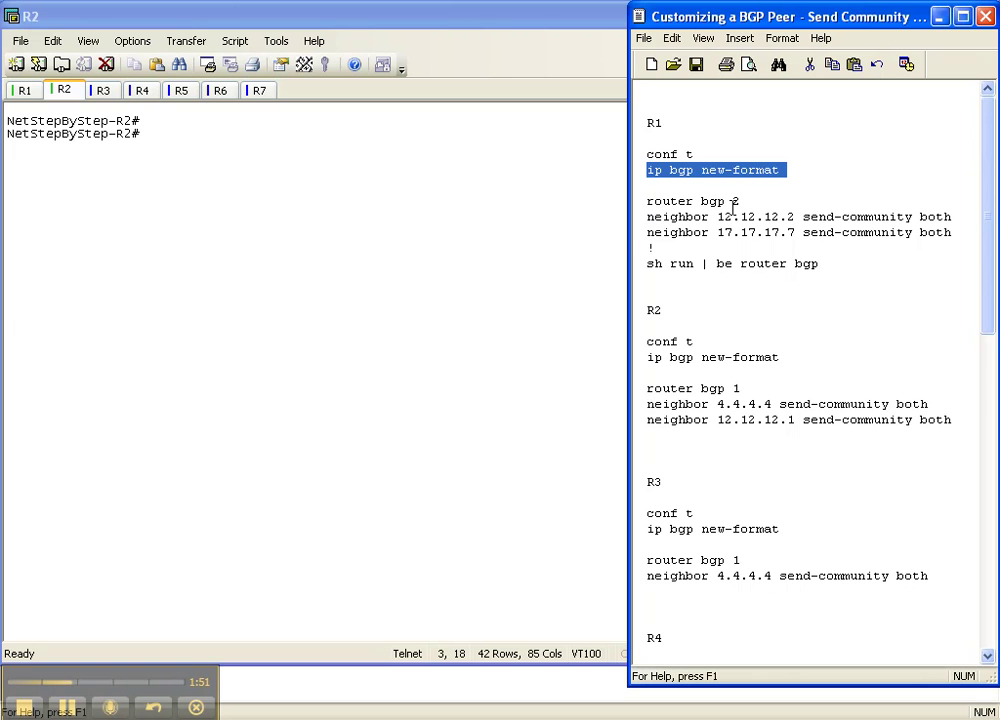
drag(647, 216, 787, 217)
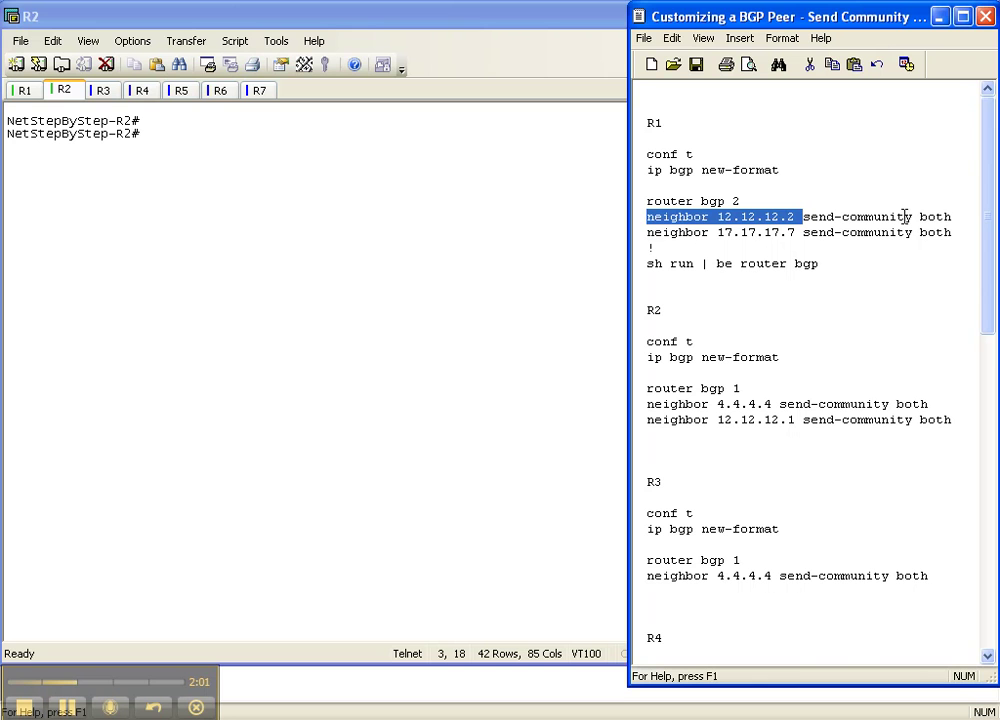
drag(958, 235, 620, 156)
key(ctrl+c)
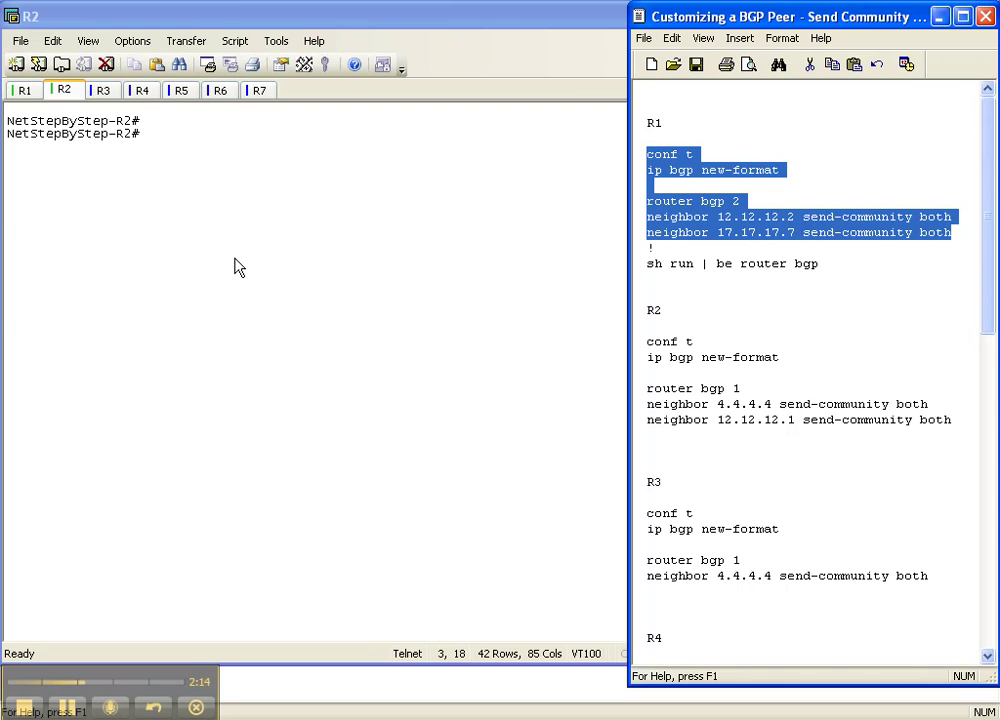
click(26, 91)
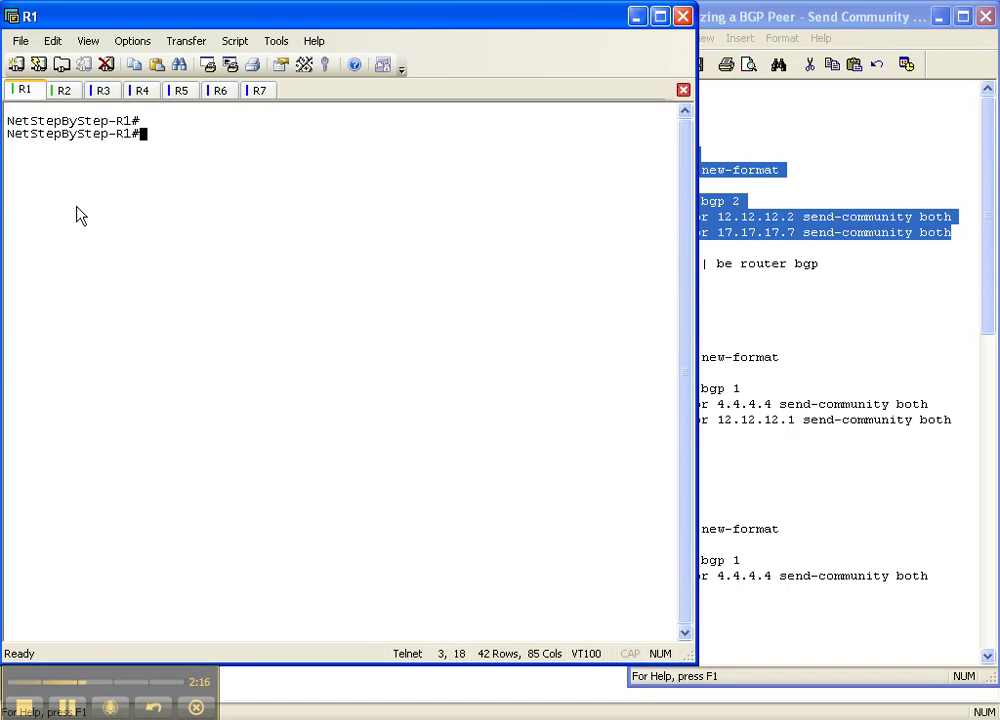
Paste R1's BGP send-community commands into the router and exit configuration mode.
key(shift+Insert)
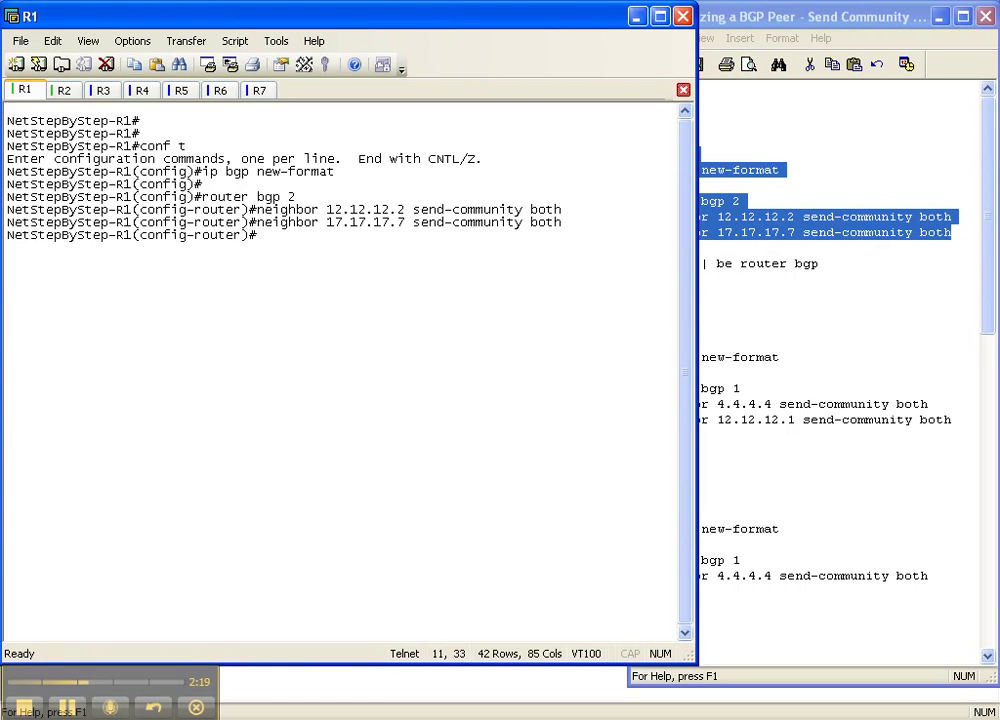
key(ctrl+z)
key(Return)
key(Return)
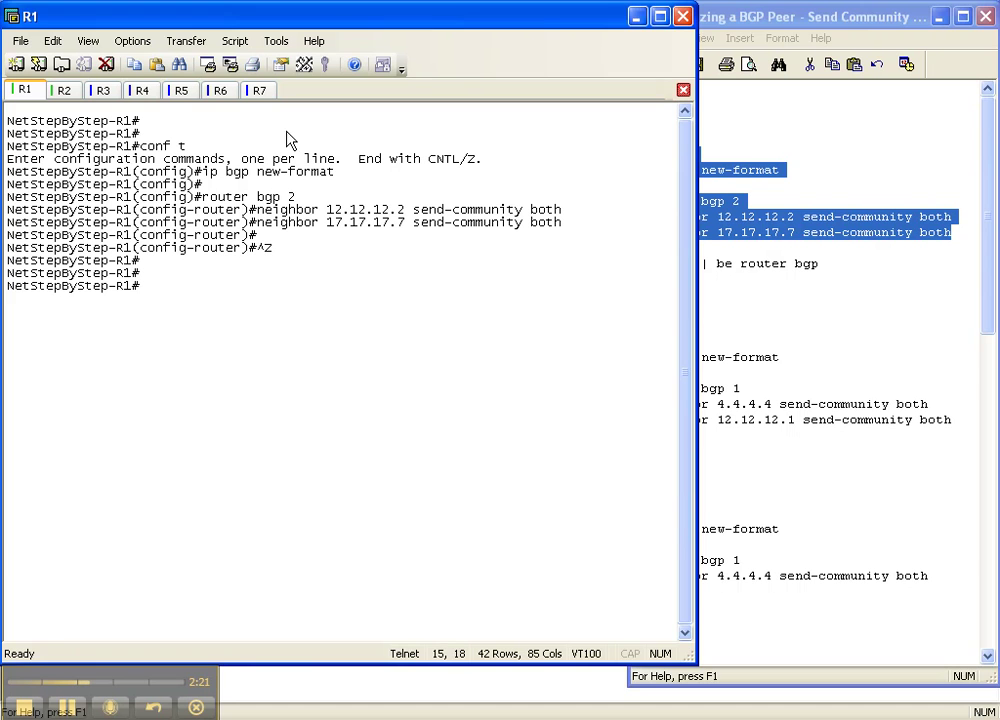
Copy 'sh run | be router bgp' from the notes and return to the R1 session.
click(775, 17)
drag(826, 266, 618, 267)
key(ctrl+c)
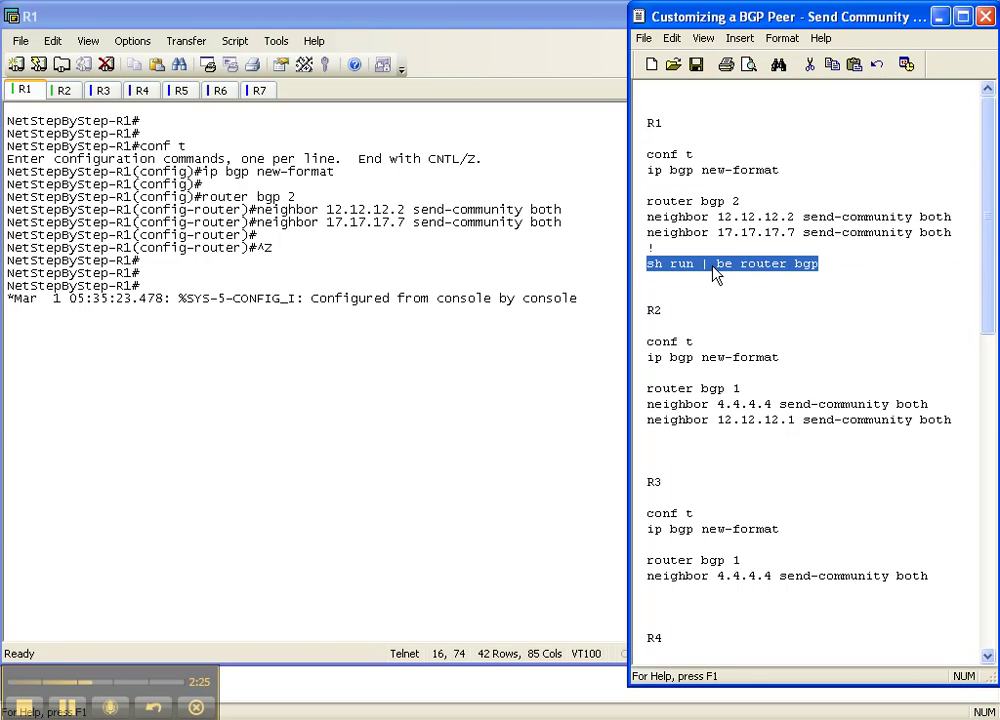
click(330, 370)
Run 'sh run | be router bgp' on R1 and confirm send-community both for 12.12.12.2 and 17.17.17.7.
key(Return)
key(Return)
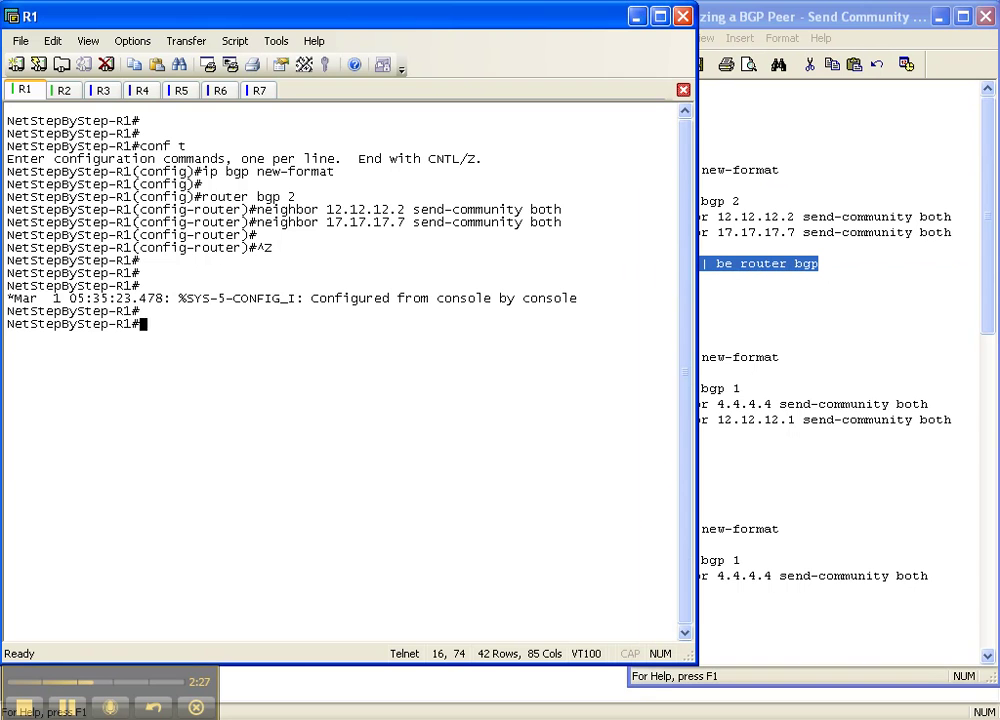
right_click(262, 378)
key(Return)
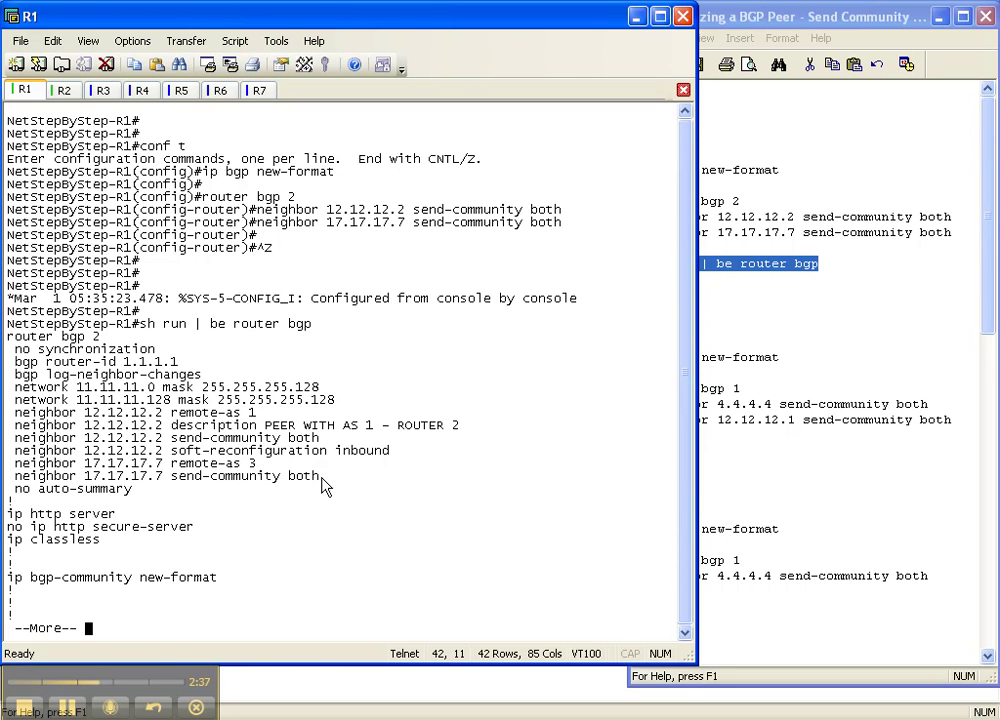
drag(322, 481, 15, 481)
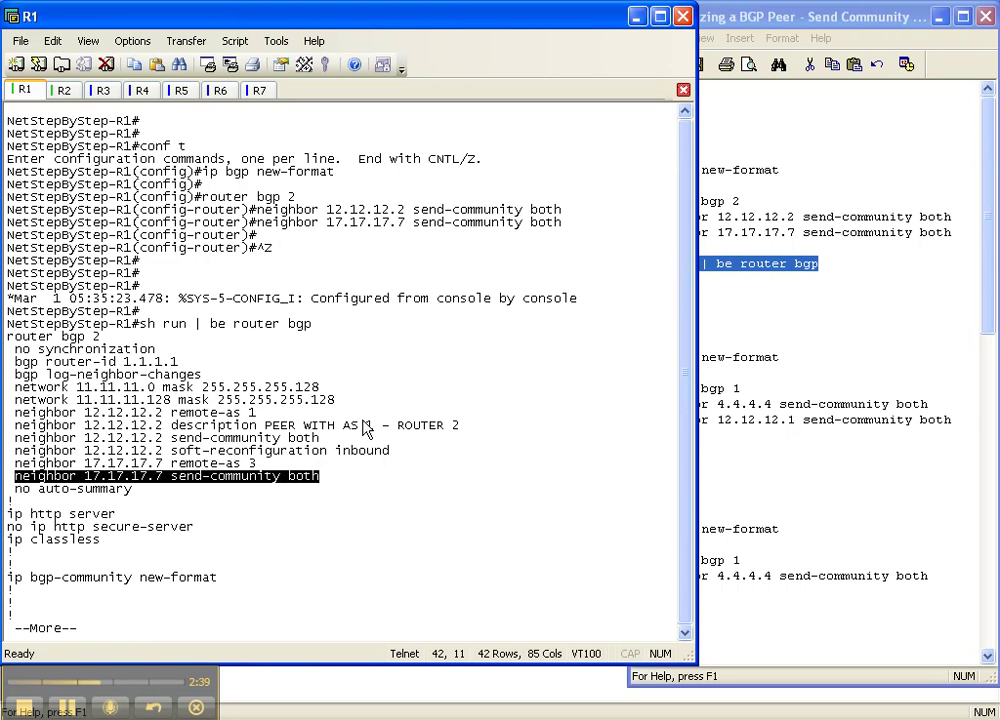
drag(318, 441, 10, 445)
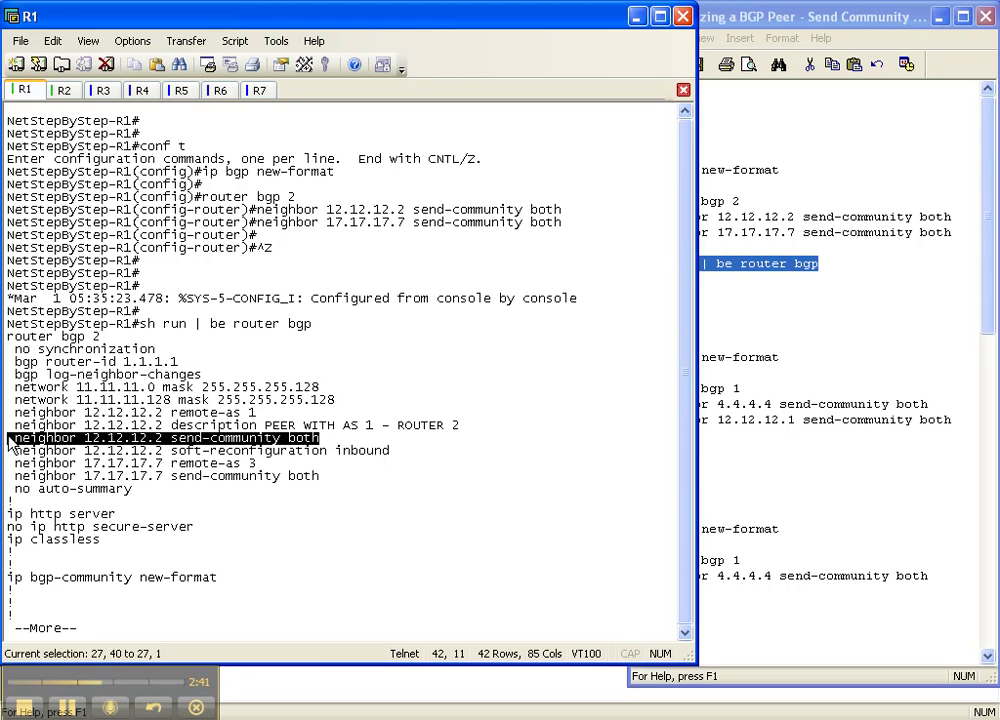
click(884, 18)
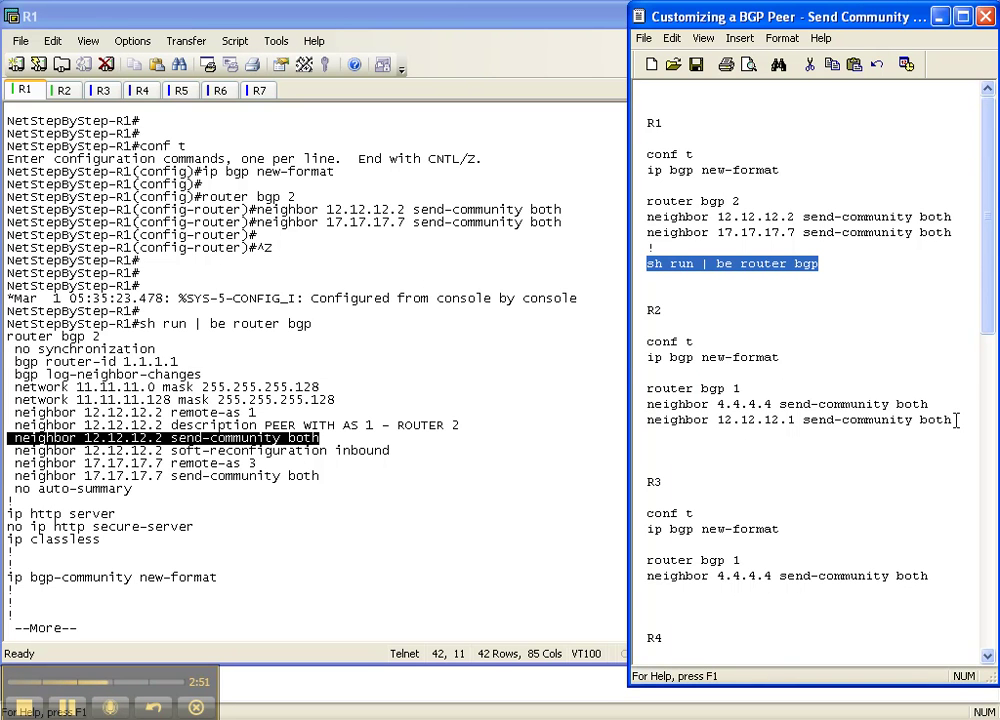
Copy R2's notes block for neighbors 4.4.4.4 and 12.12.12.1 and switch to the R2 session.
drag(957, 421, 647, 358)
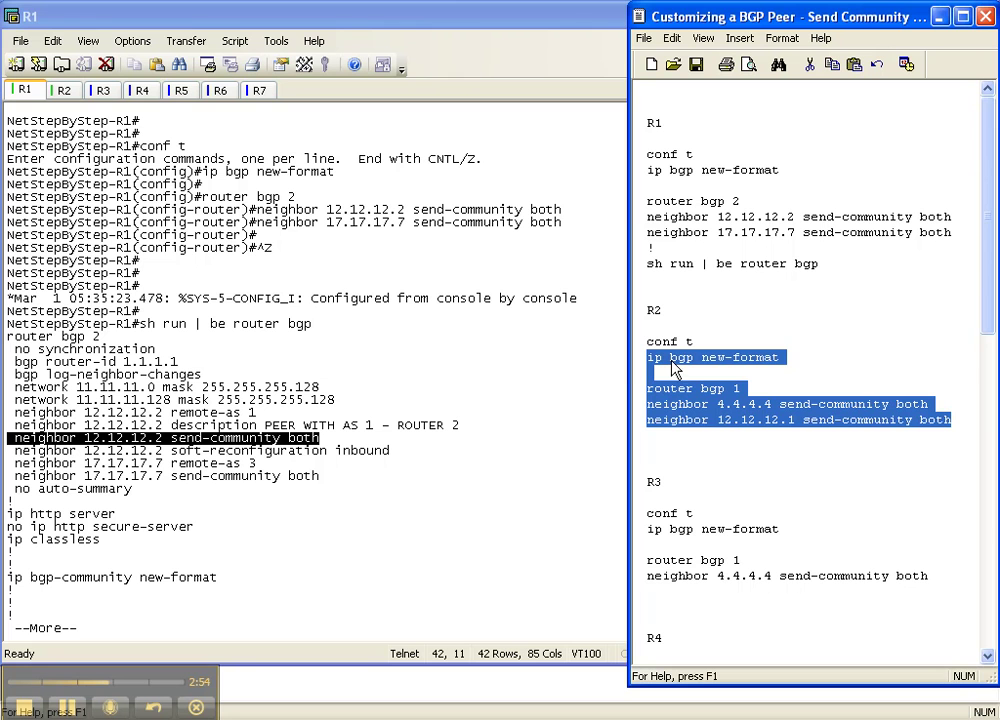
click(717, 404)
double_click(717, 404)
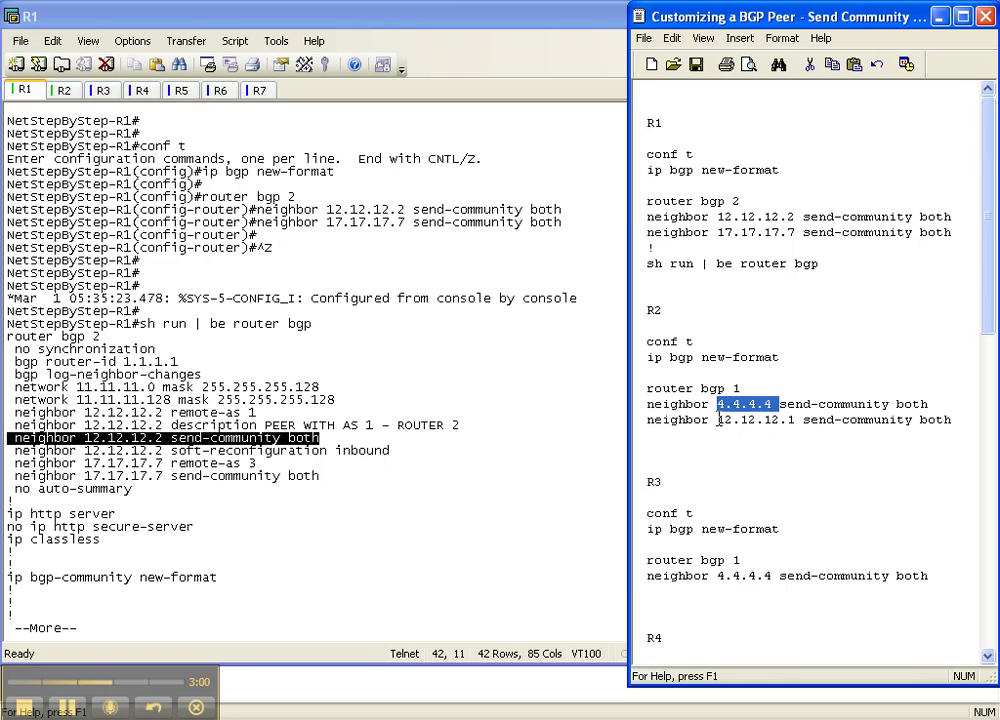
drag(717, 420, 795, 425)
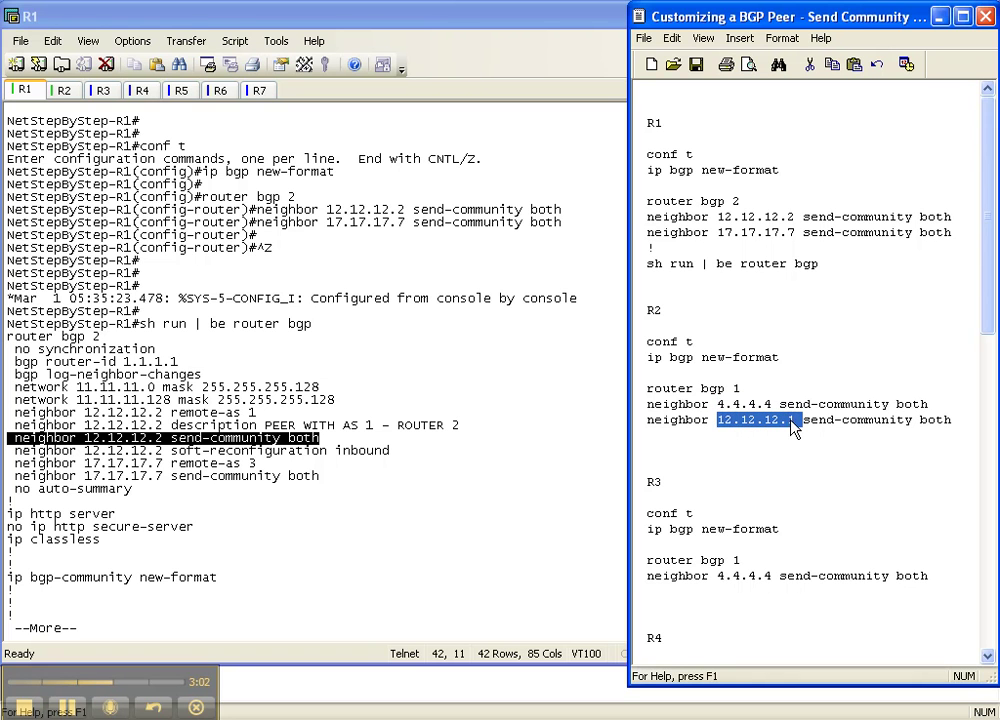
click(956, 420)
drag(958, 421, 646, 342)
key(ctrl+c)
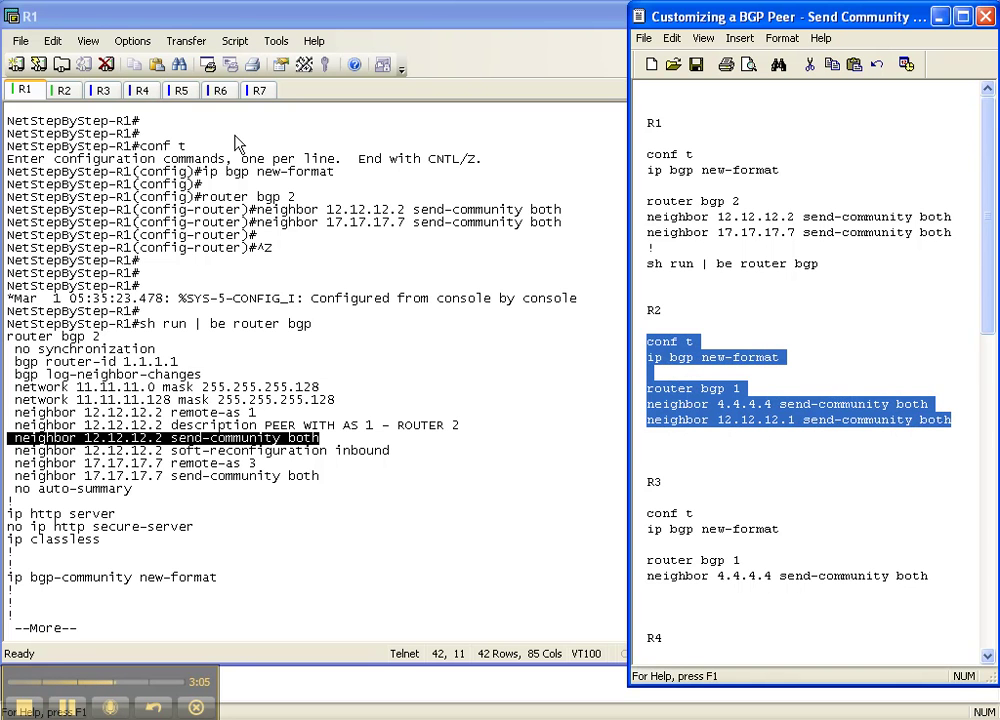
click(62, 90)
Paste R2's config, list send-community options with '?', set 'both' for 12.12.12.1, and exit config mode.
right_click(73, 117)
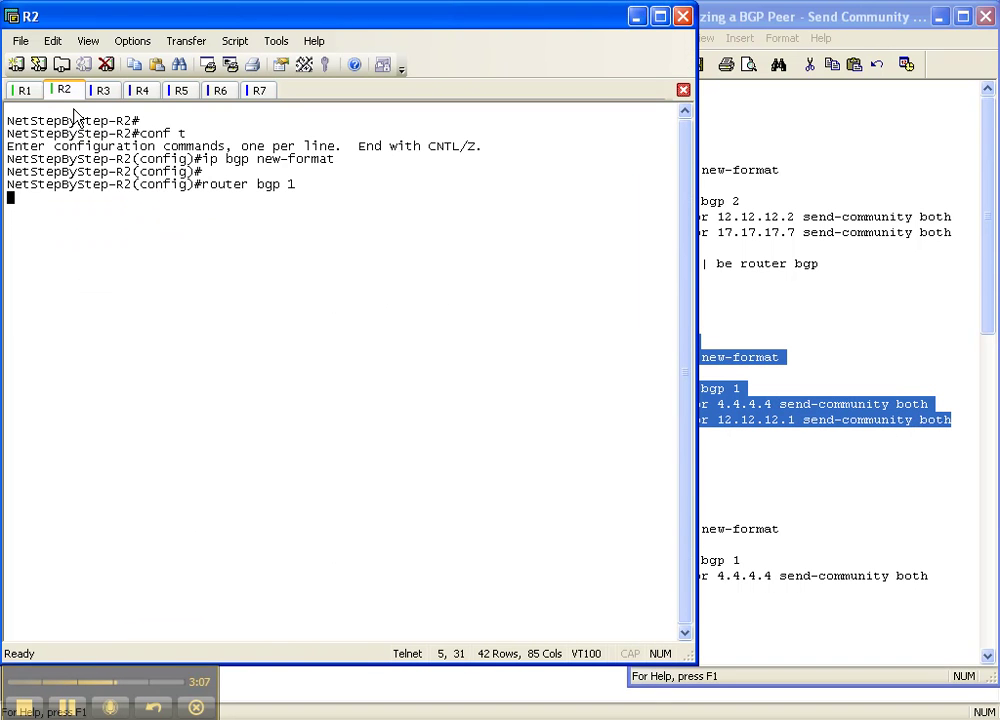
key(BackSpace)
key(BackSpace)
key(BackSpace)
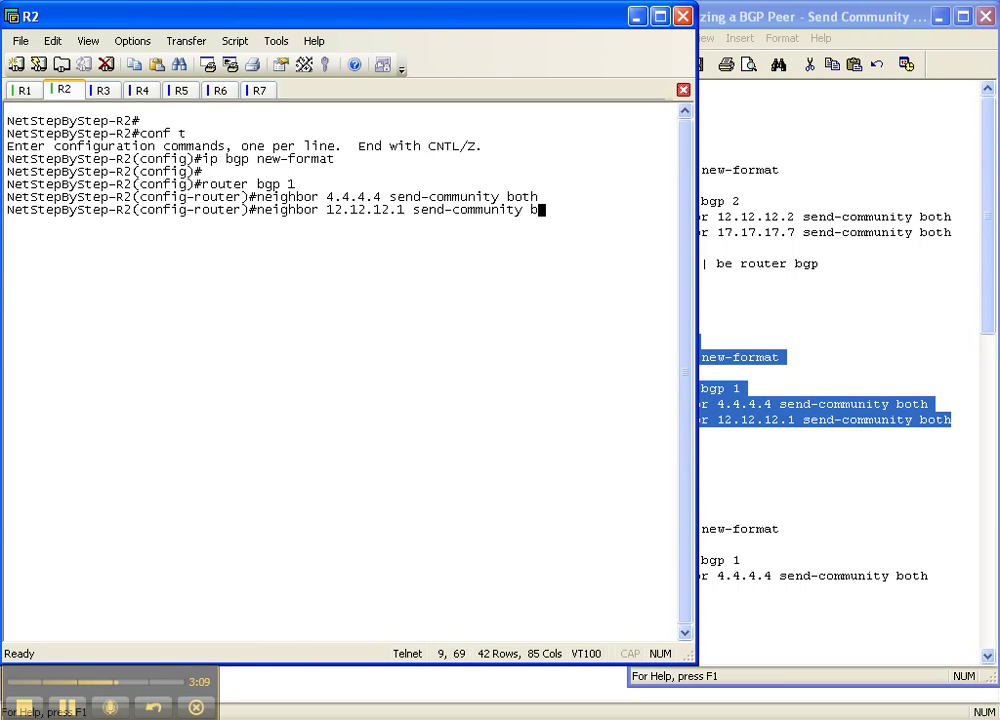
text(?)
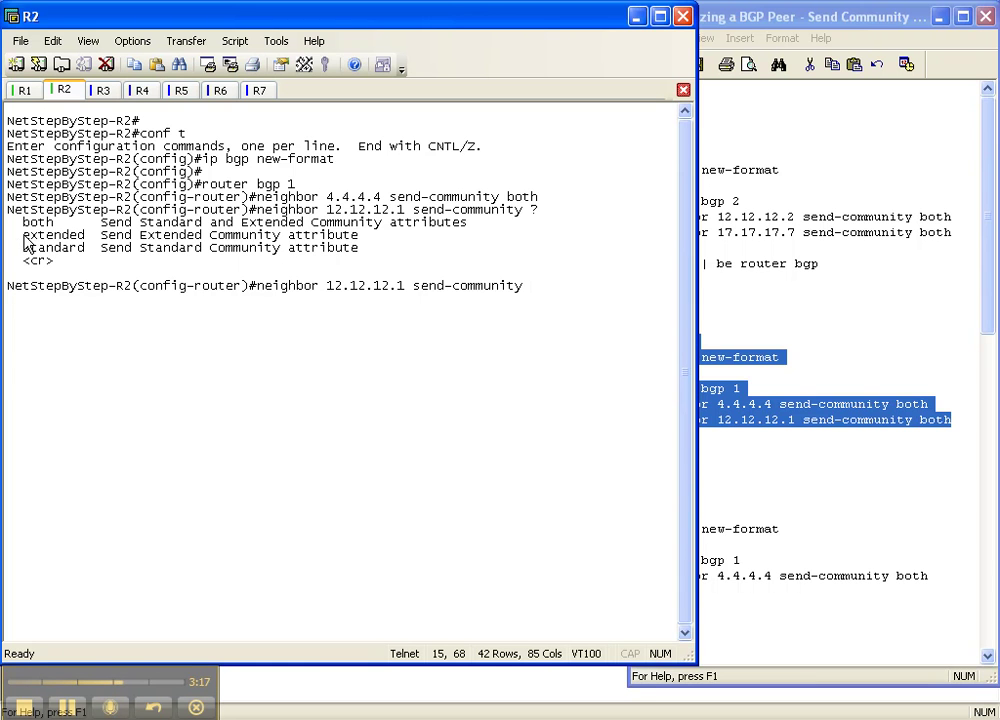
drag(21, 236, 85, 241)
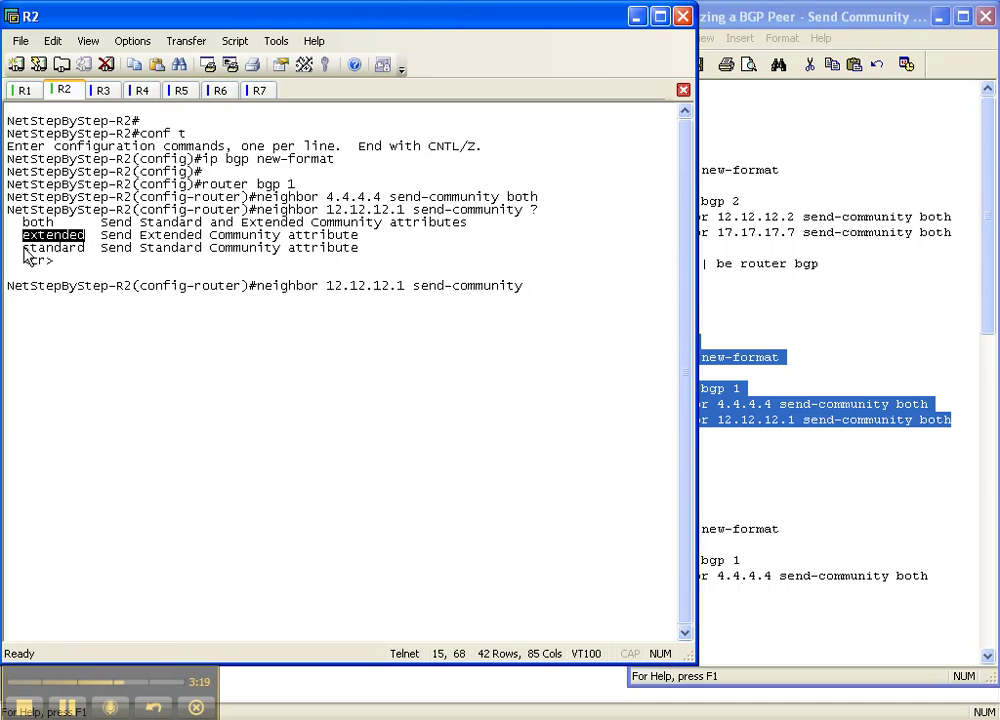
drag(25, 252, 88, 256)
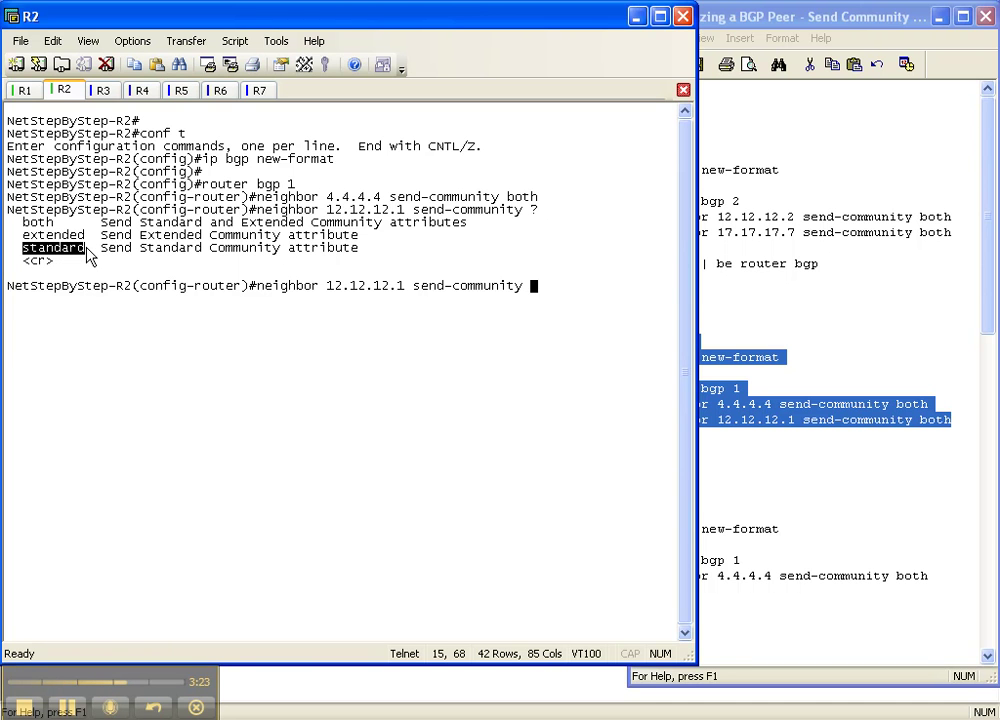
text(both)
key(Return)
key(ctrl+z)
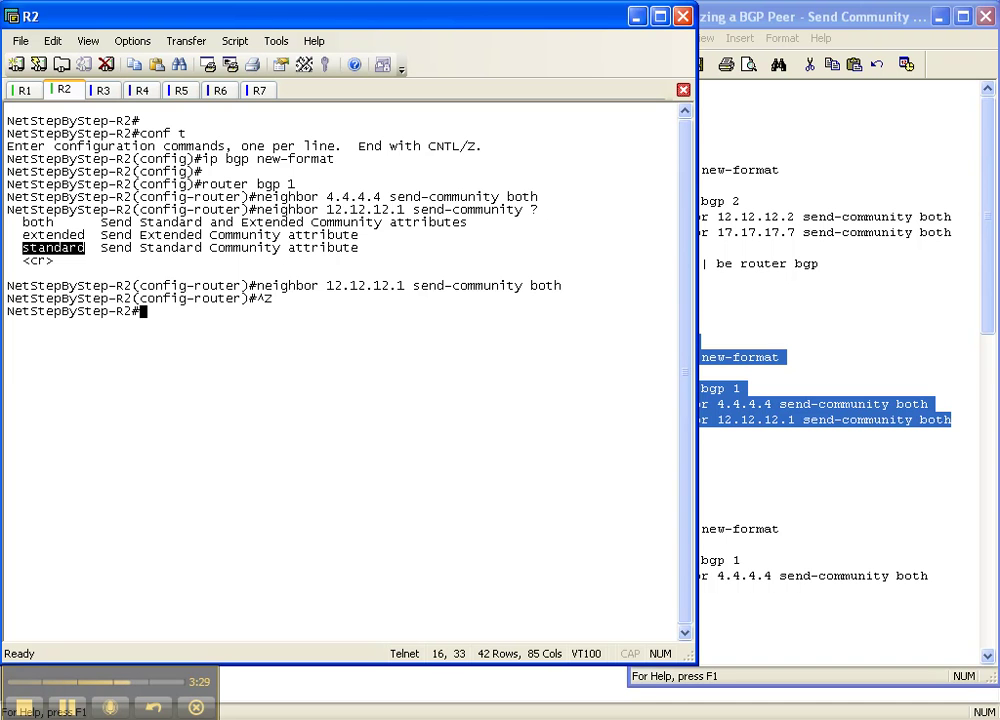
key(Return)
key(Return)
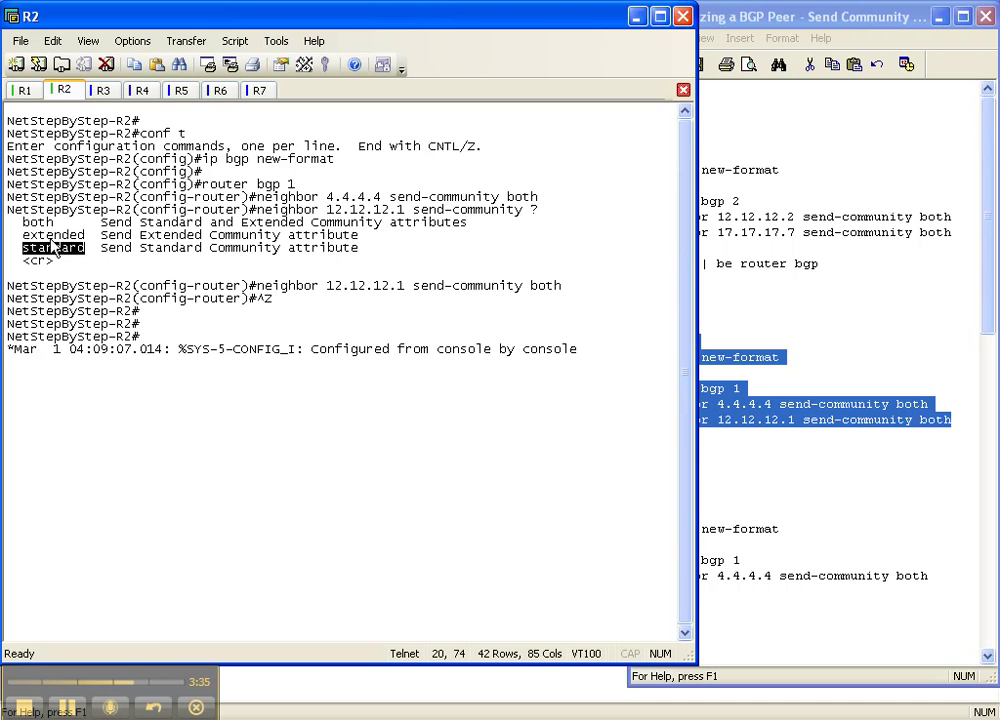
Review neighbors 12.12.12.2, 17.17.17.7 (R1) and 4.4.4.4, 12.12.12.1 (R2), then scroll to R3–R5.
click(66, 710)
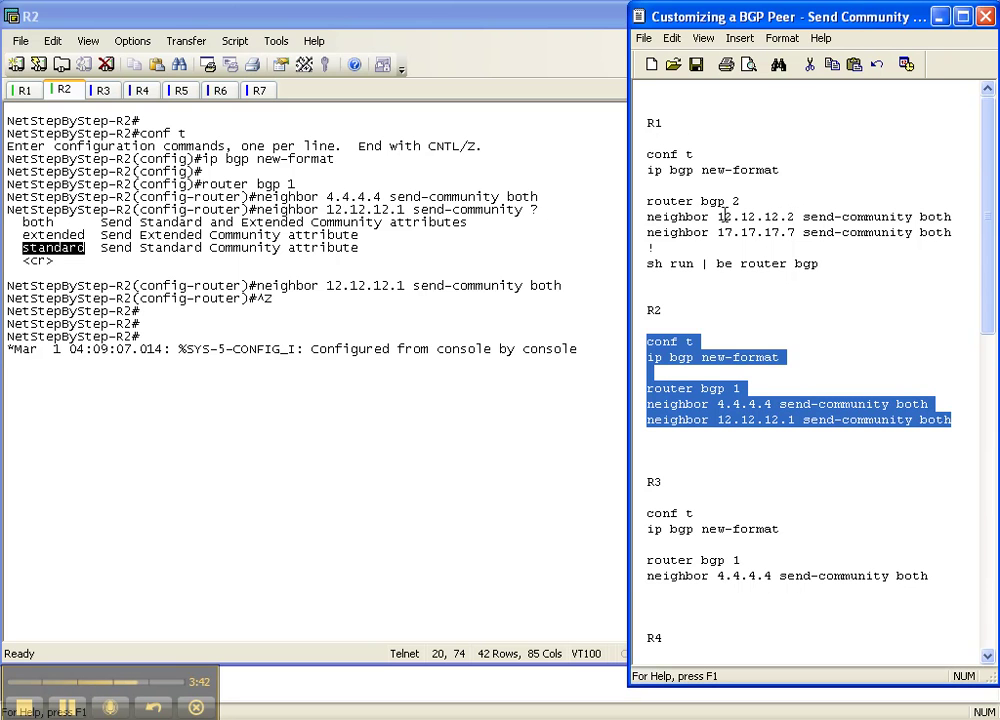
drag(717, 216, 795, 216)
drag(717, 232, 795, 232)
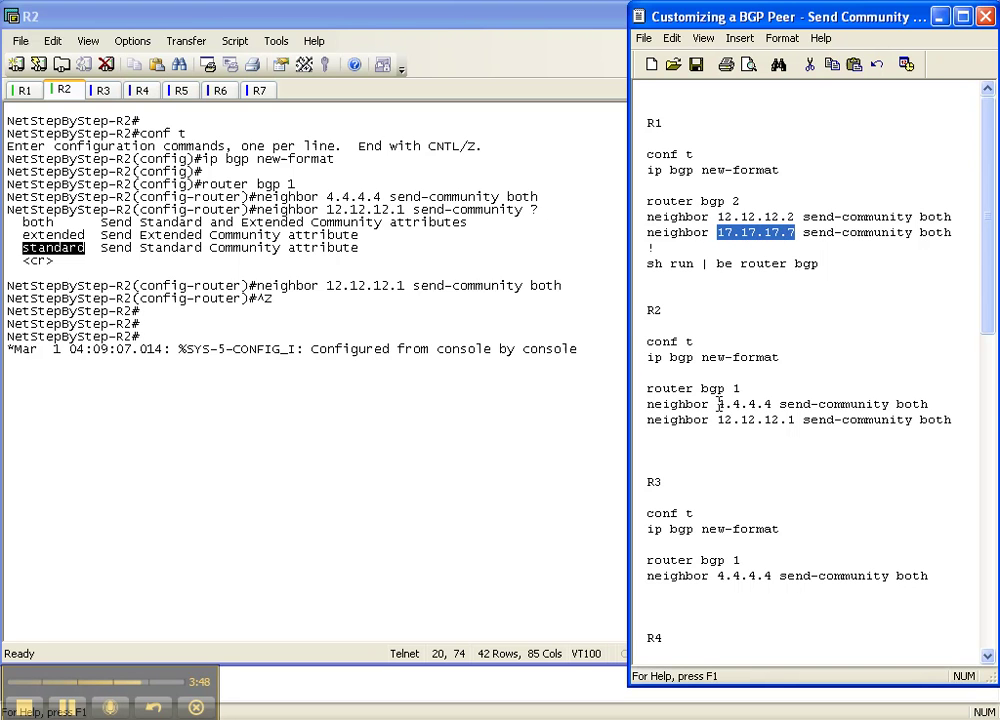
drag(717, 404, 778, 404)
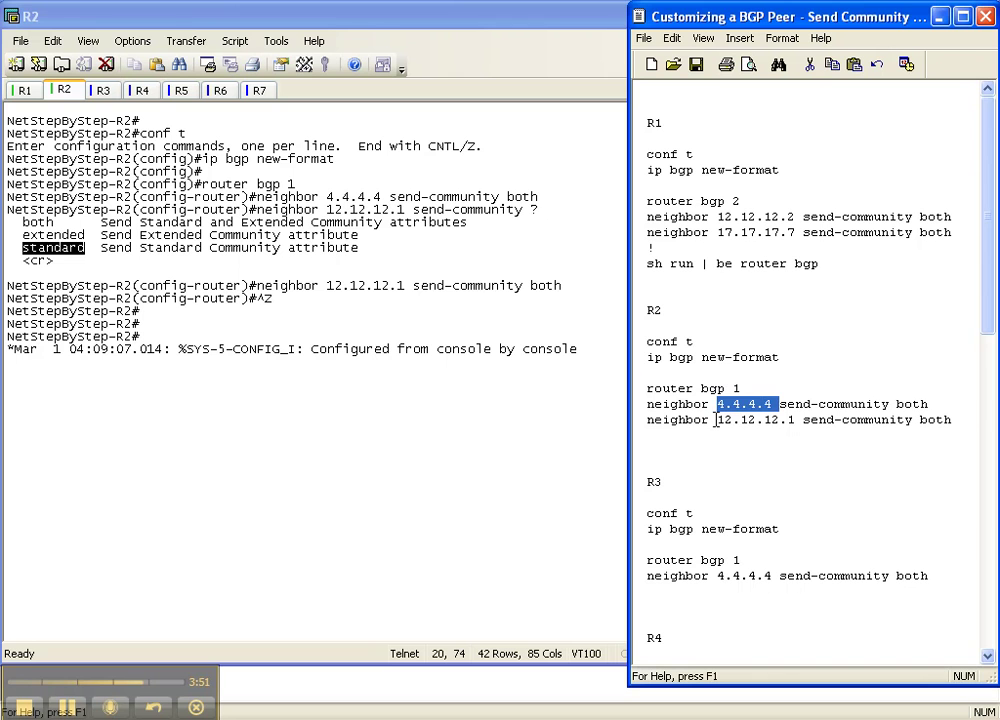
drag(716, 420, 797, 420)
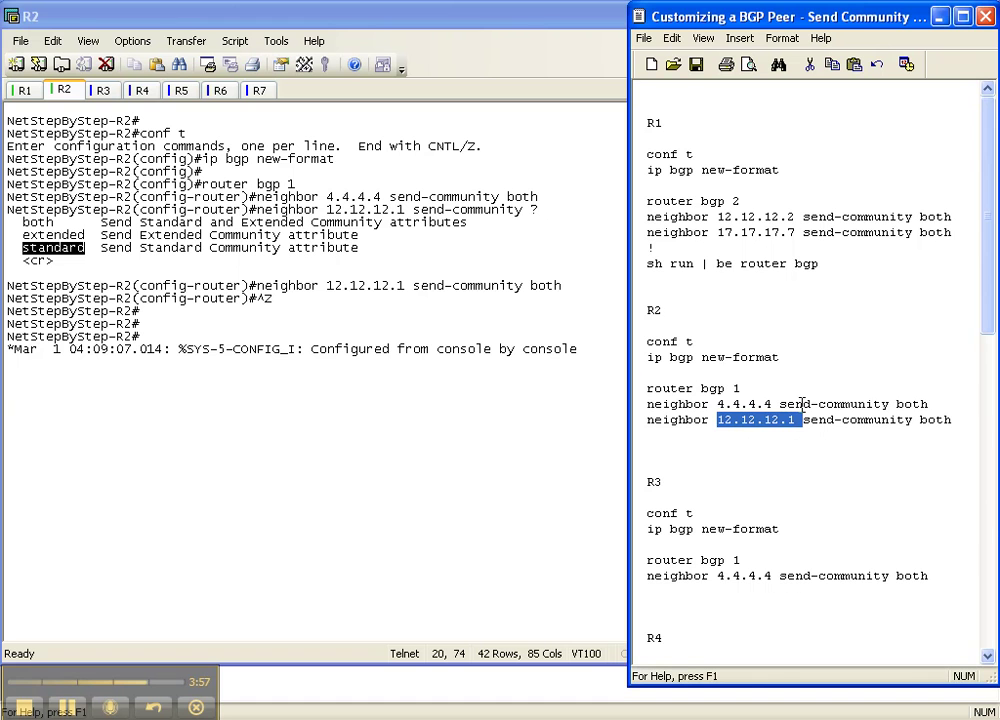
drag(989, 246, 987, 402)
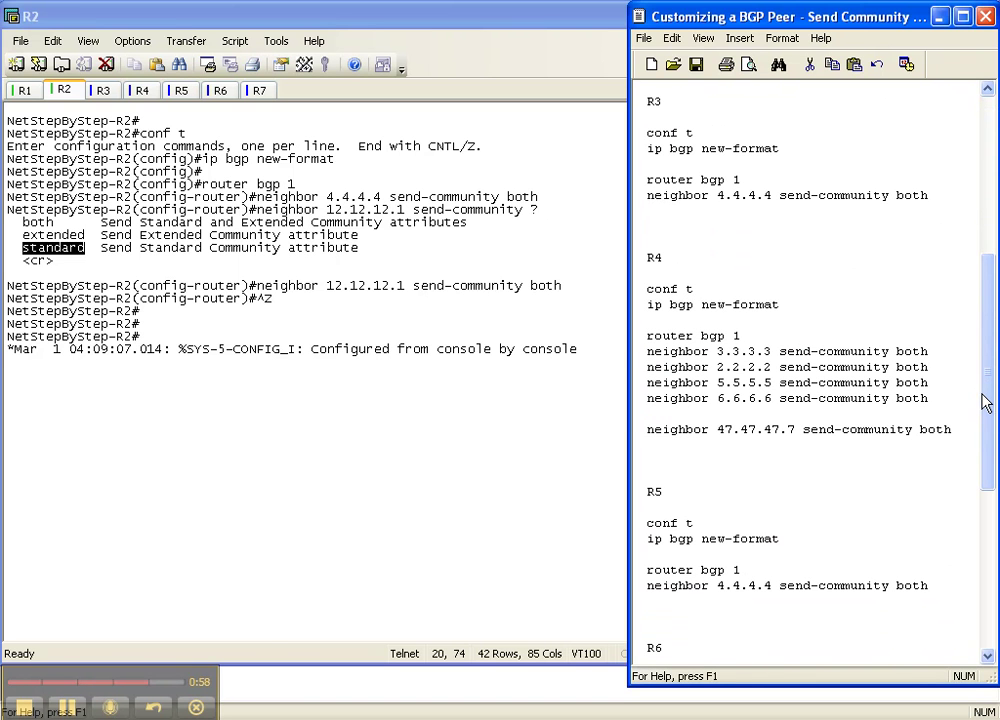
Switch to the R7 session and scroll the notes down to the R5–R7 blocks.
click(66, 708)
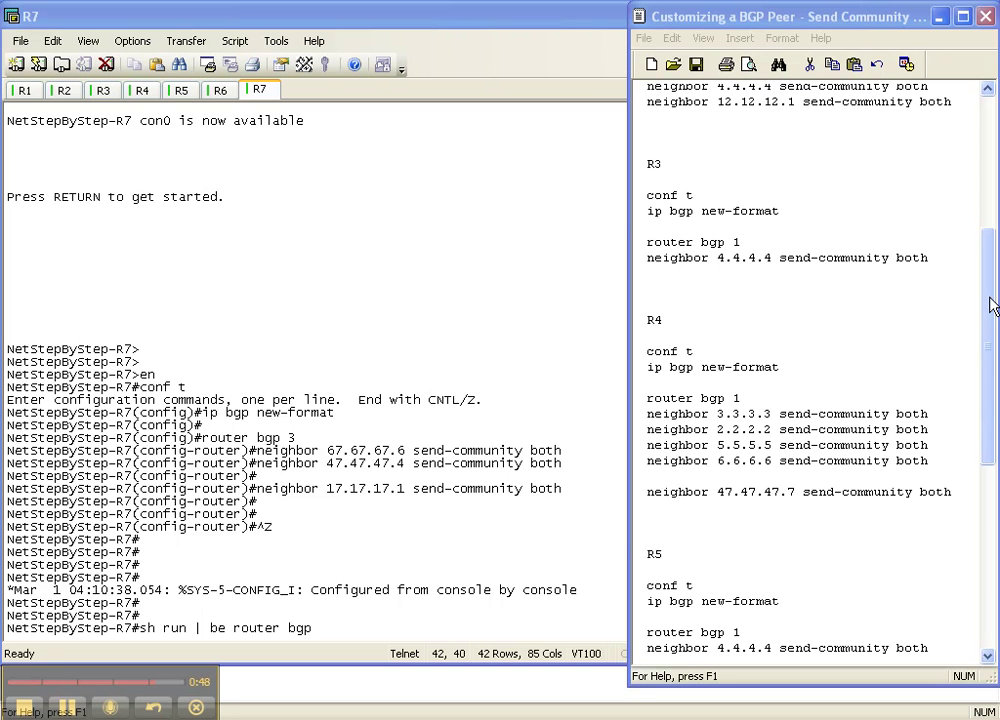
drag(990, 305, 982, 526)
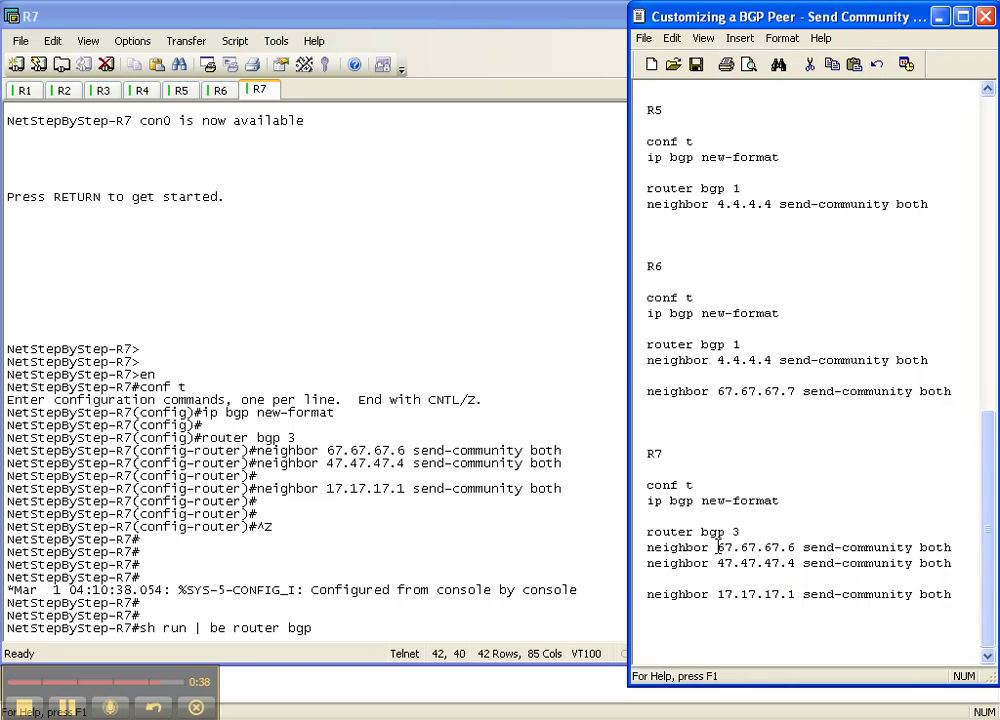
Verify R7 sends both communities to 17.17.17.1, 47.47.47.4 and 67.67.67.6, then return to PowerPoint.
click(385, 465)
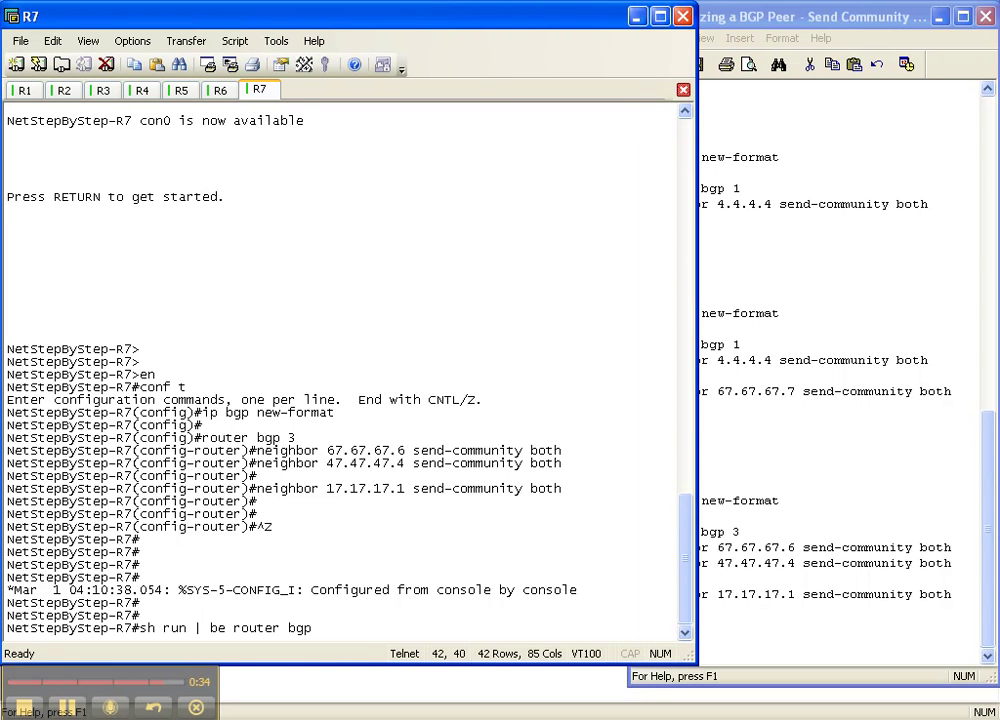
key(Return)
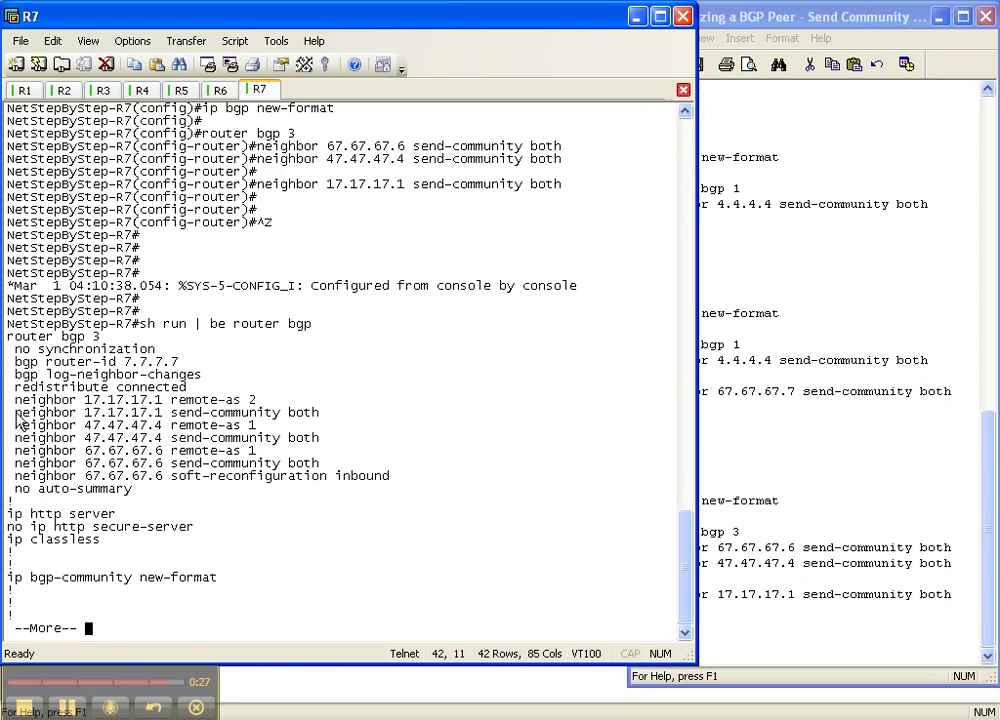
drag(14, 412, 226, 413)
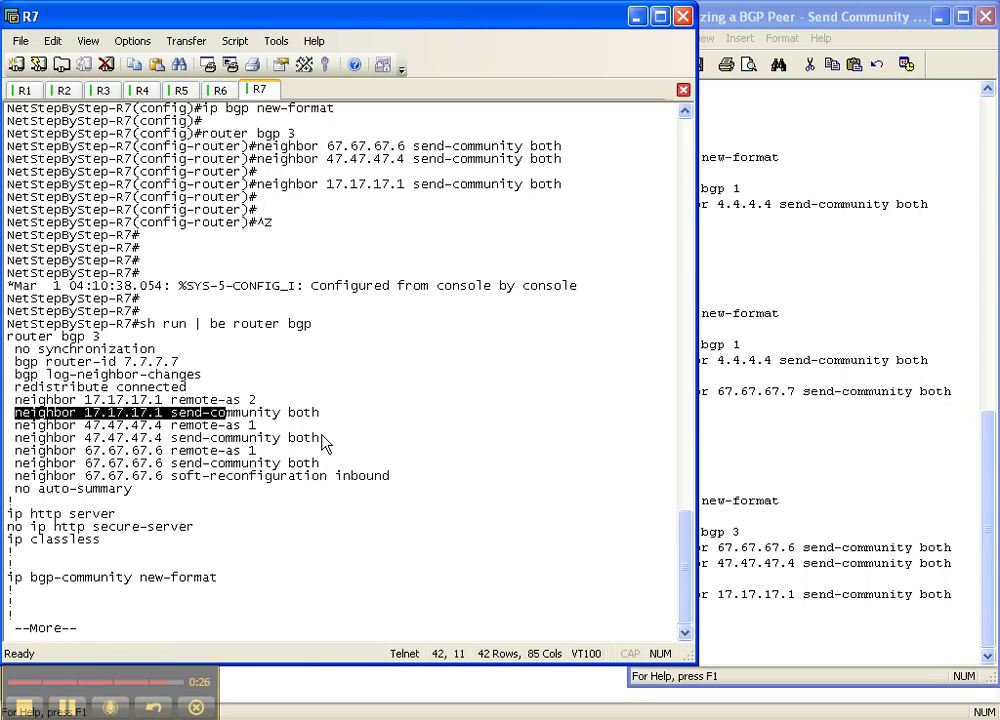
drag(320, 437, 13, 437)
drag(320, 463, 8, 463)
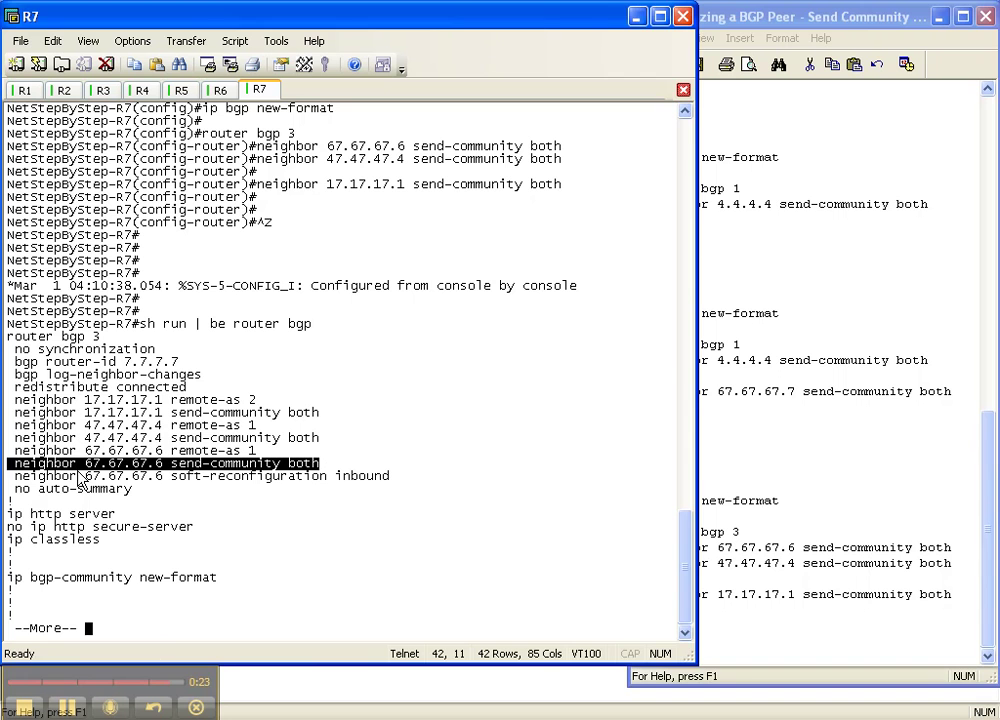
click(766, 20)
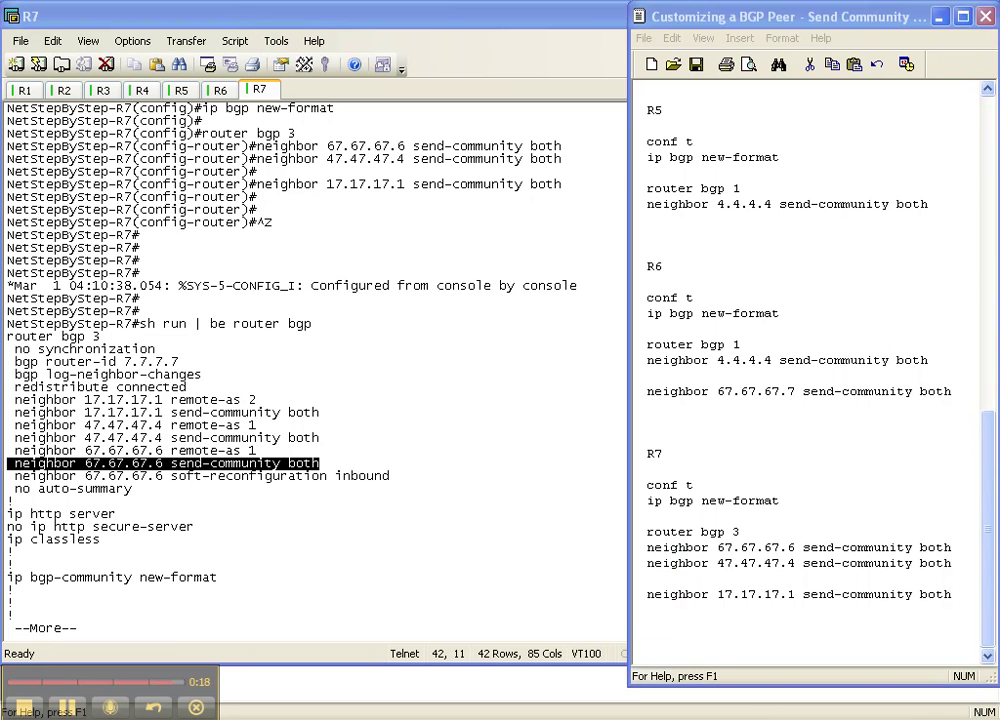
key(alt+Tab)
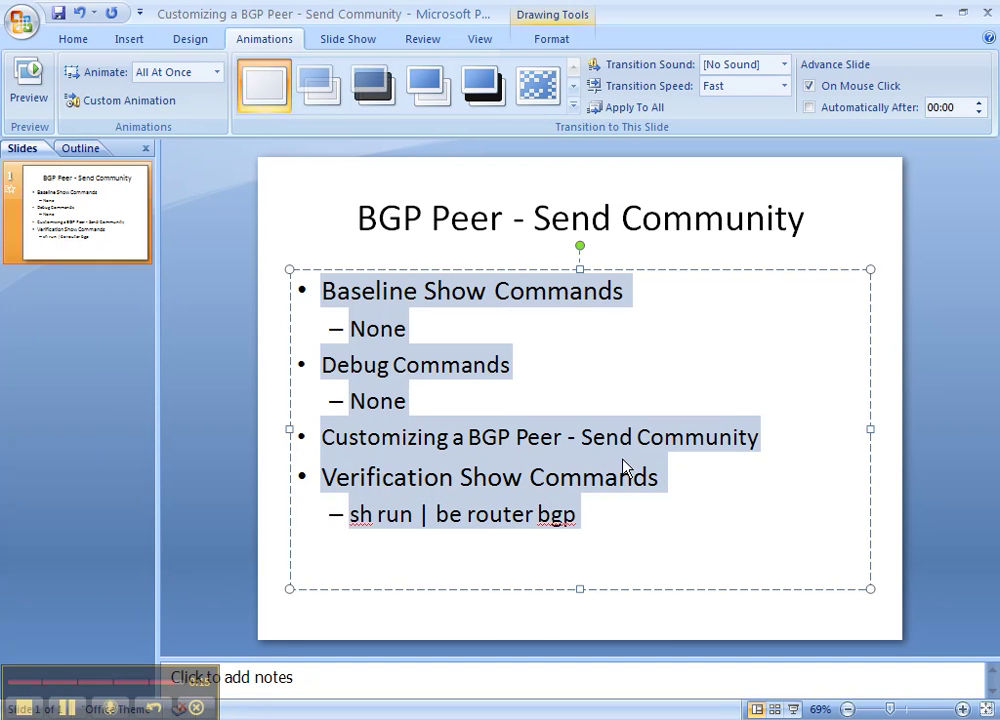